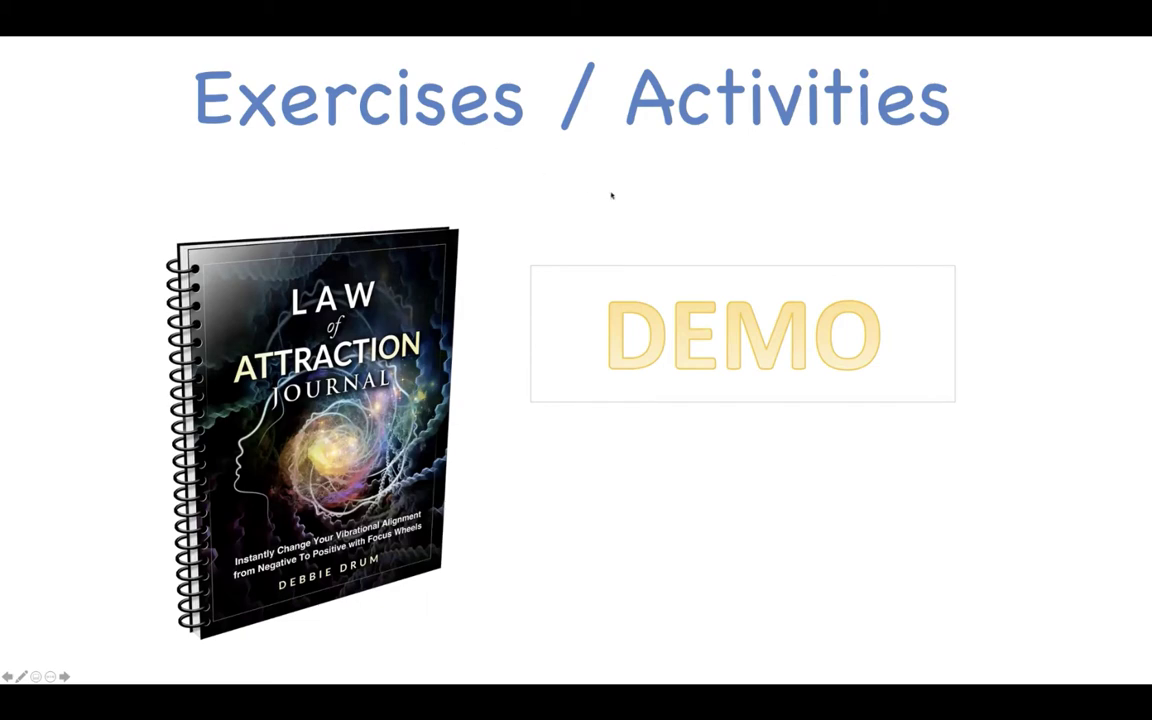
# End the slide show and restore the webinar window so other windows show behind it
pyautogui.press('Escape')
pyautogui.doubleClick(448, 52)
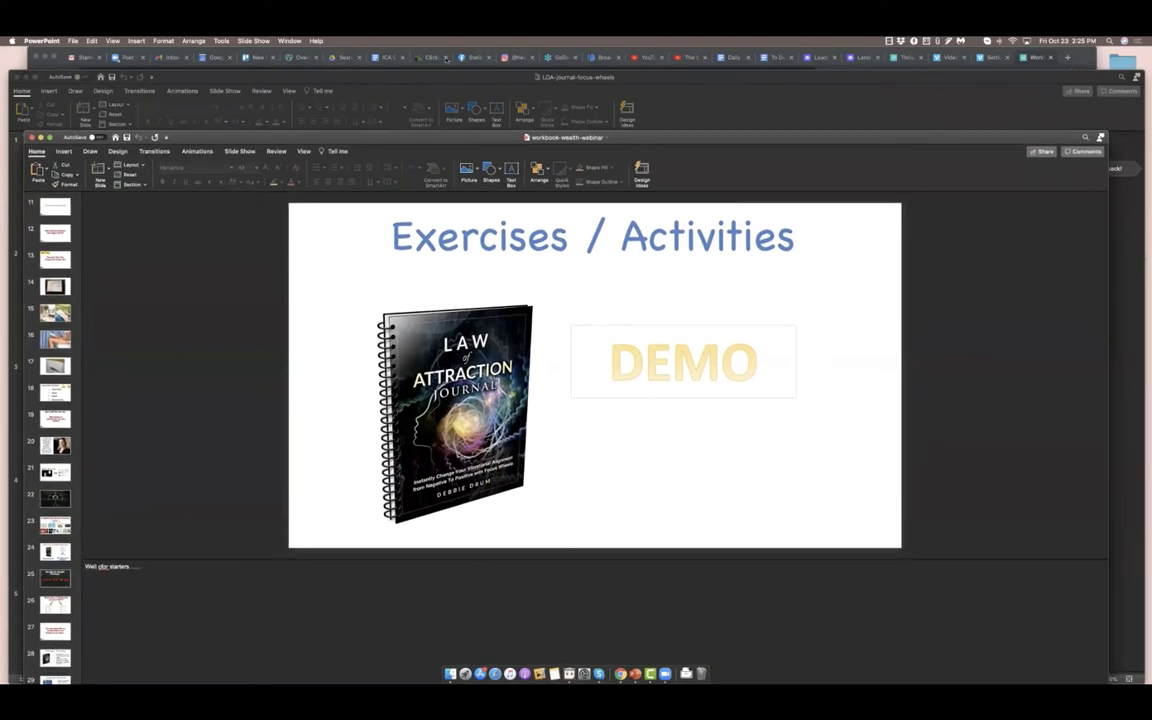
# Bring the LOA-journal-focus-wheels deck to the front and show its copyright page
pyautogui.doubleClick(446, 77)
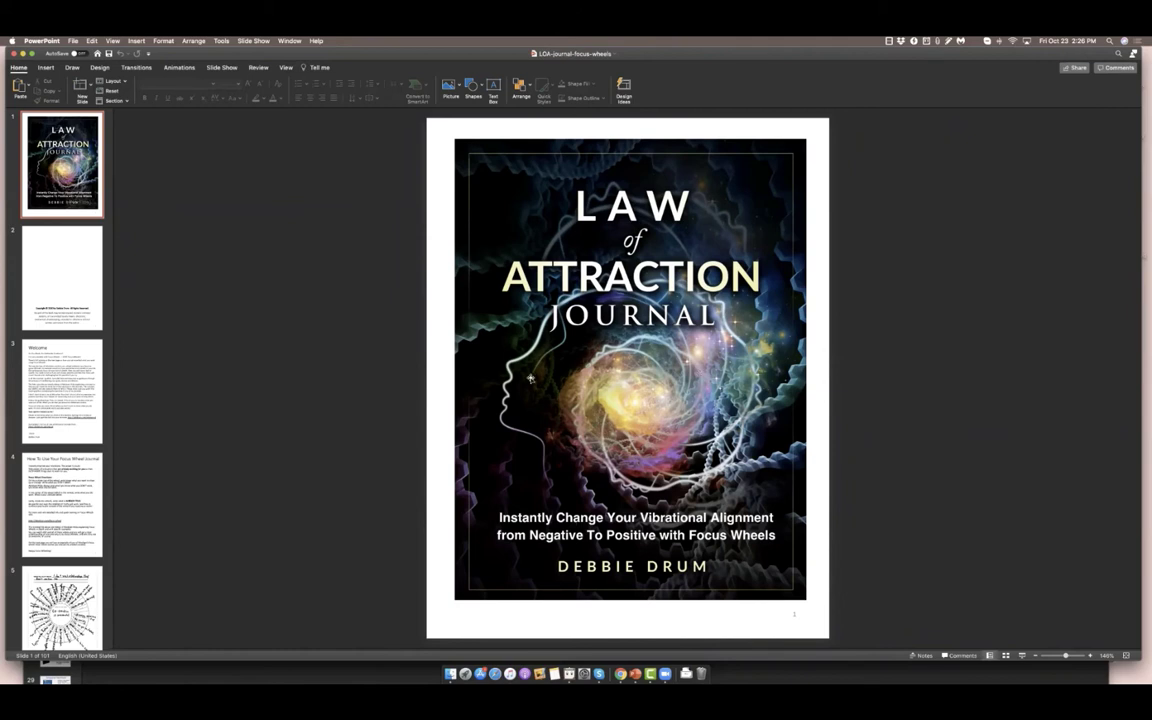
pyautogui.click(59, 261)
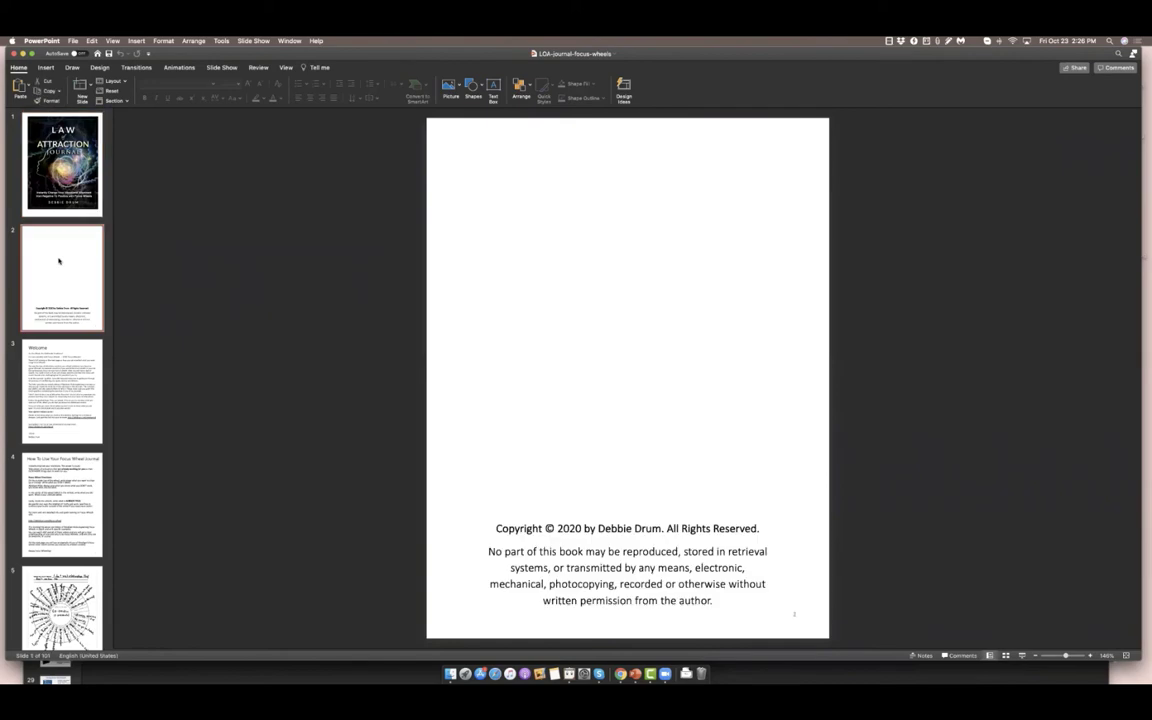
# Show the Welcome page, widen the thumbnail pane, and open slide 4, How To Use Your Focus Wheel Journal
pyautogui.click(46, 387)
pyautogui.scroll(-5, 47, 386)
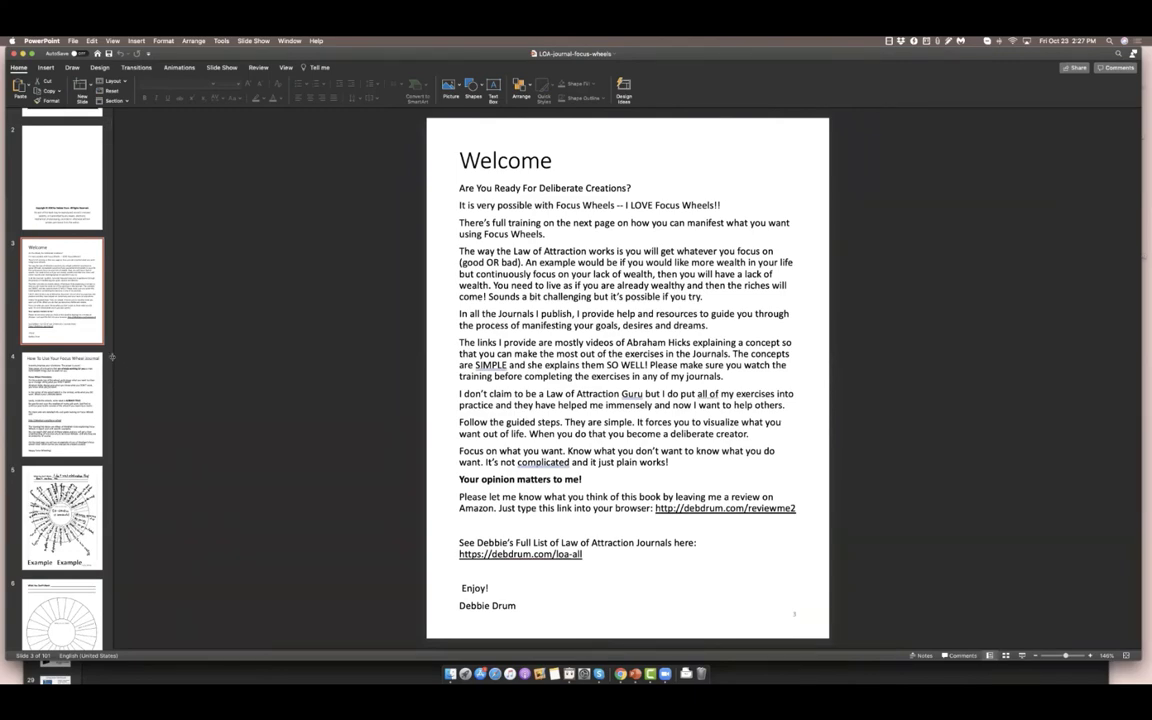
pyautogui.moveTo(112, 325); pyautogui.dragTo(128, 327)
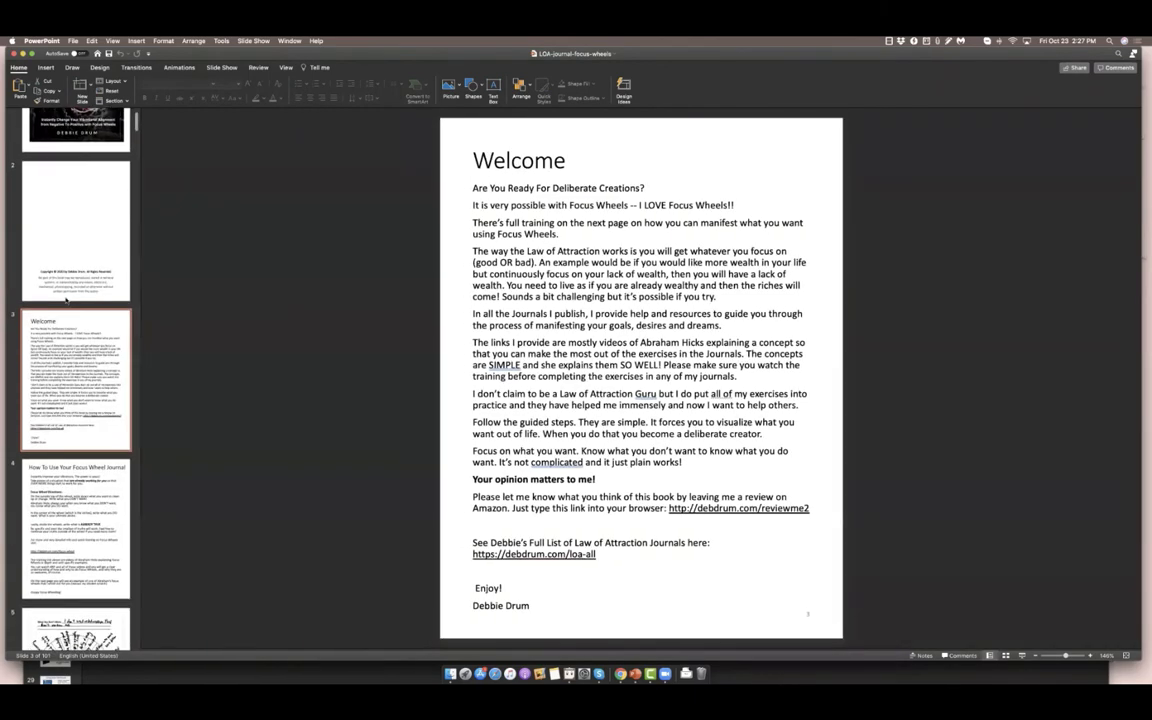
pyautogui.scroll(-6, 66, 298)
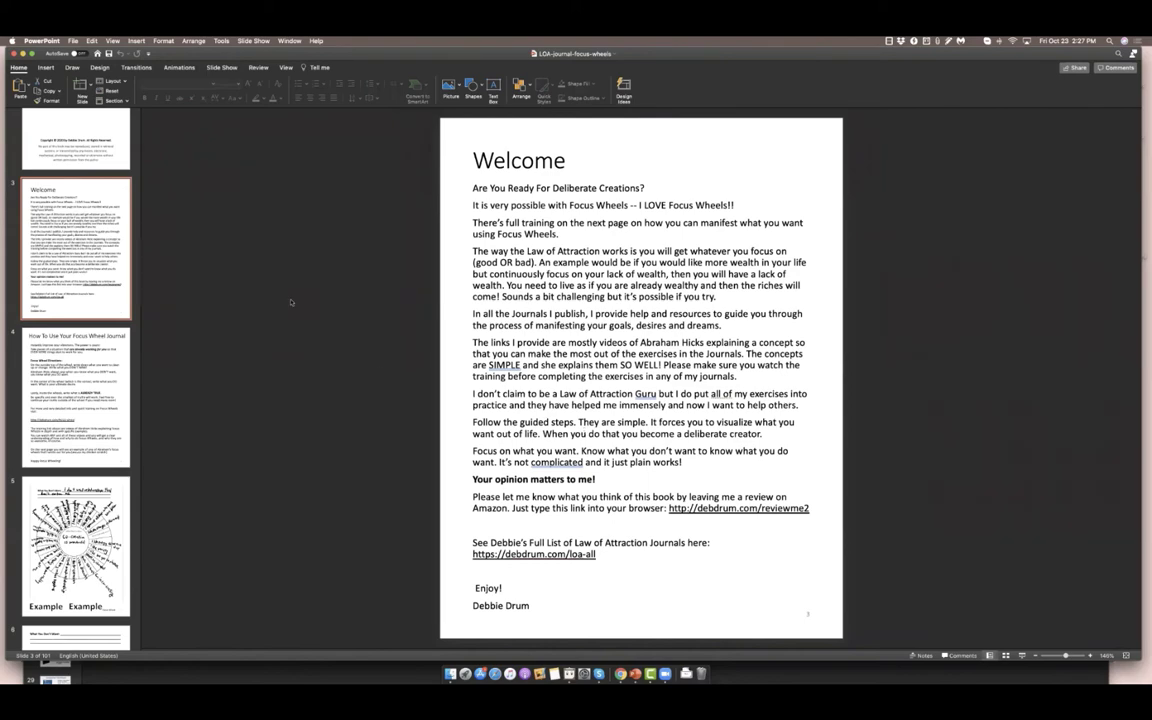
pyautogui.click(72, 381)
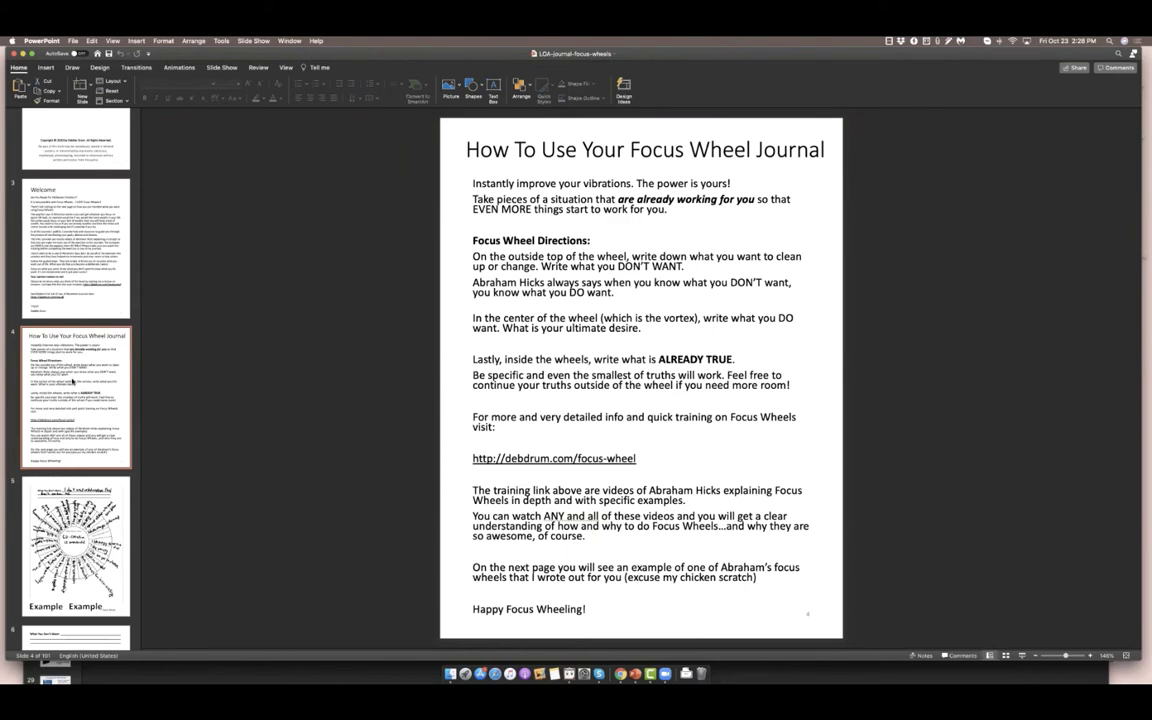
# Advance to slide 5, the handwritten example focus wheel
pyautogui.press('Down')
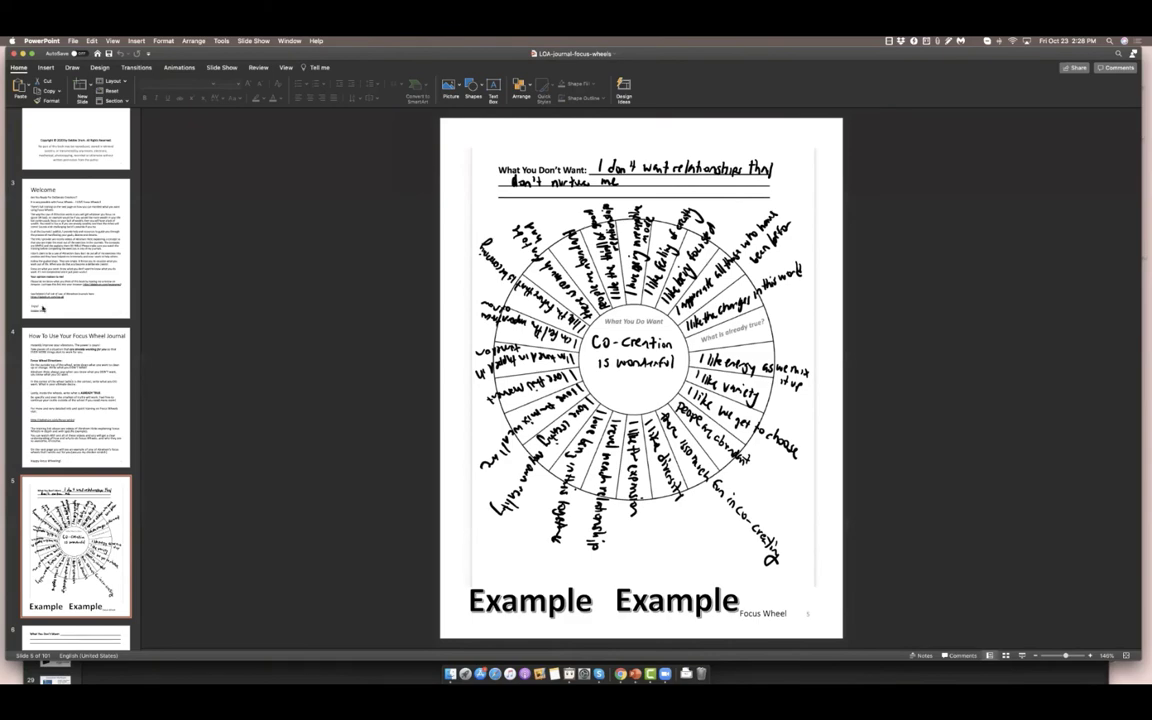
# Open slide 6, the blank focus wheel headed "What You Don't Want."
pyautogui.scroll(-5, 72, 381)
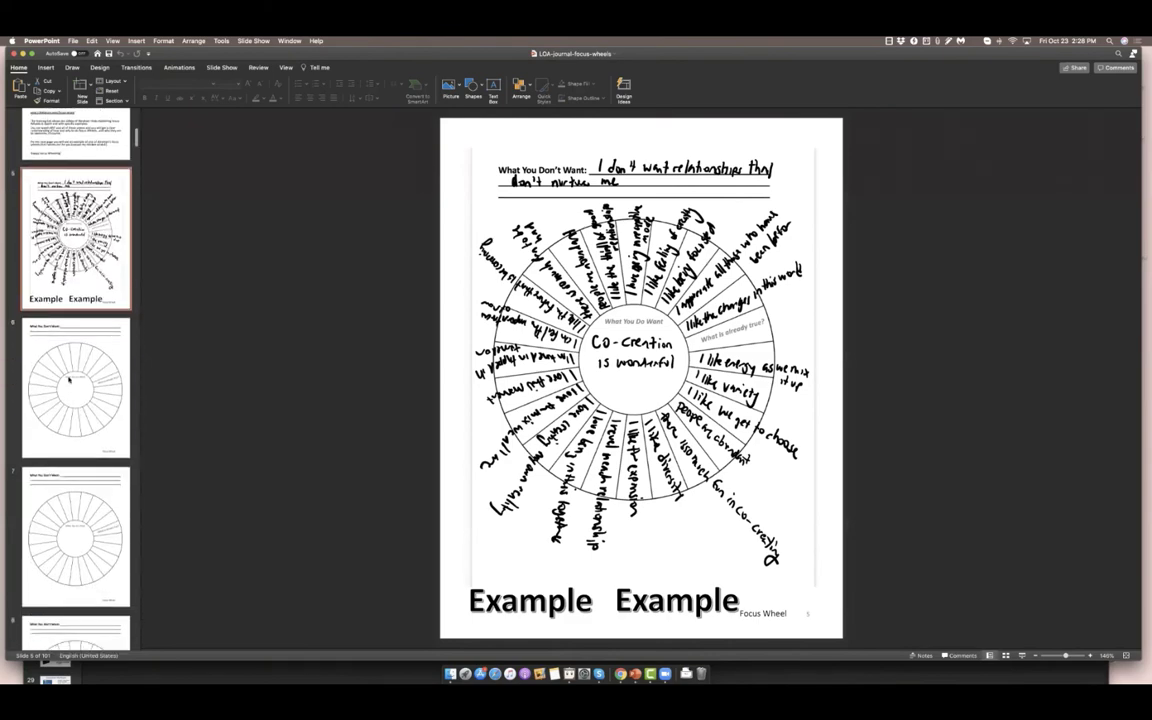
pyautogui.click(69, 380)
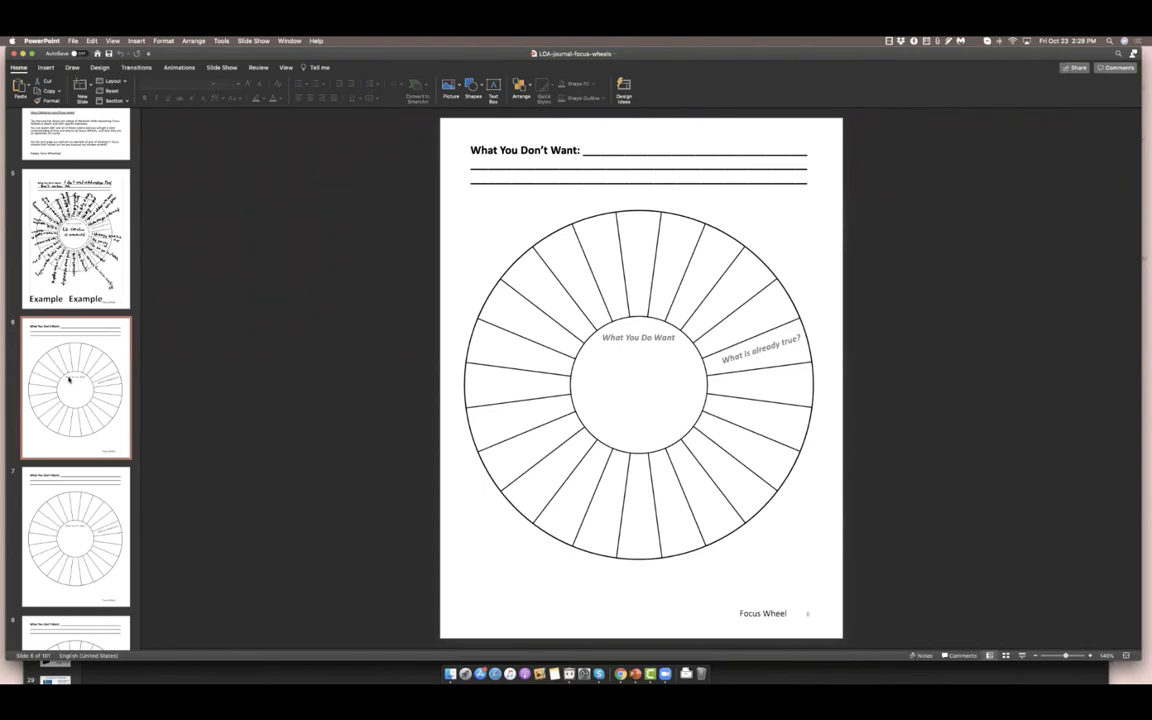
pyautogui.scroll(-3, 69, 380)
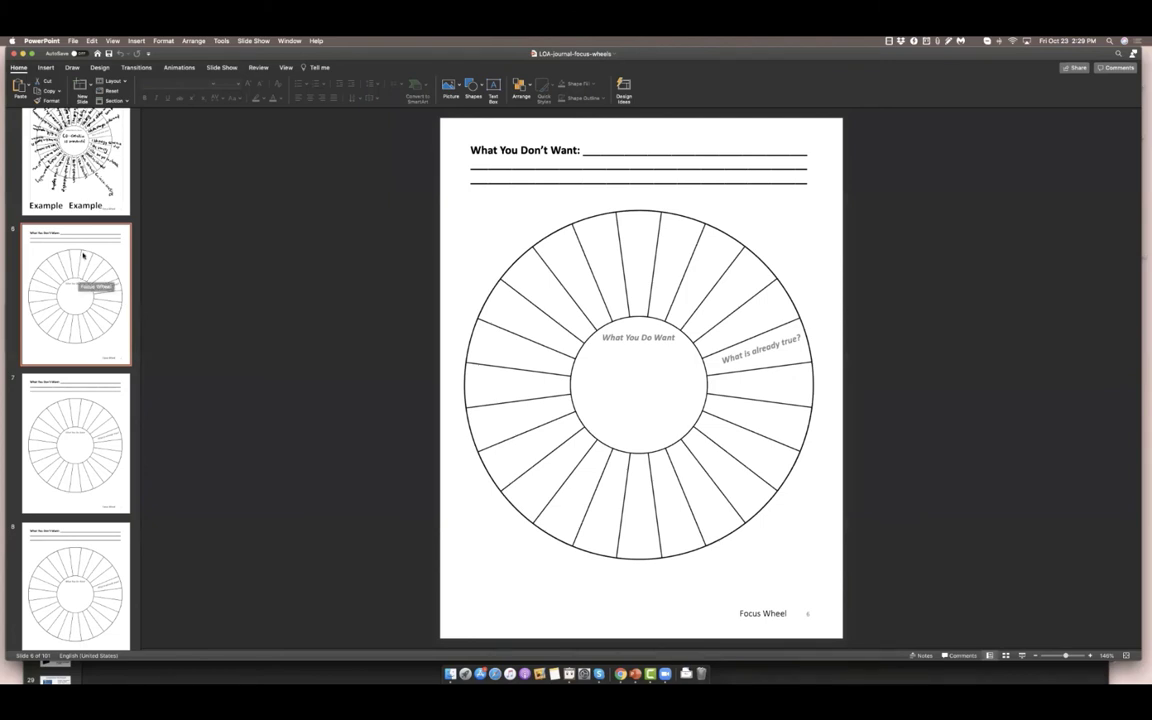
# Skim down the blank focus wheel thumbnails, then return to slide 5's co-creation example wheel
pyautogui.scroll(-10, 73, 337)
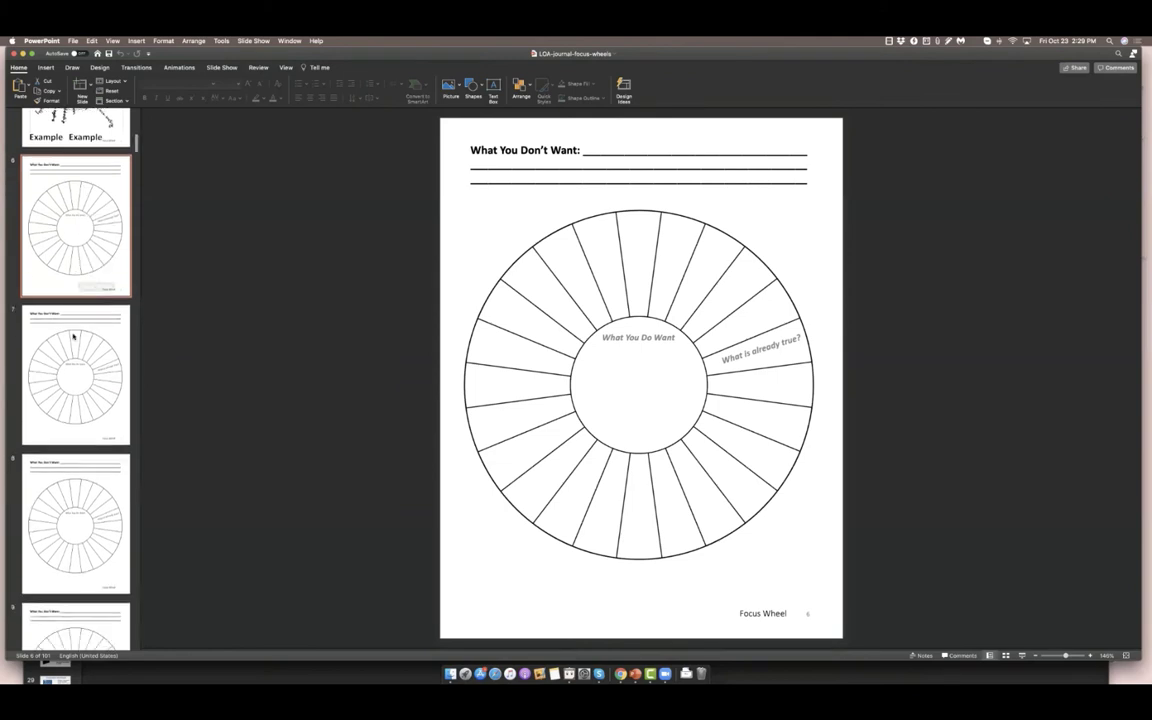
pyautogui.scroll(-10, 73, 337)
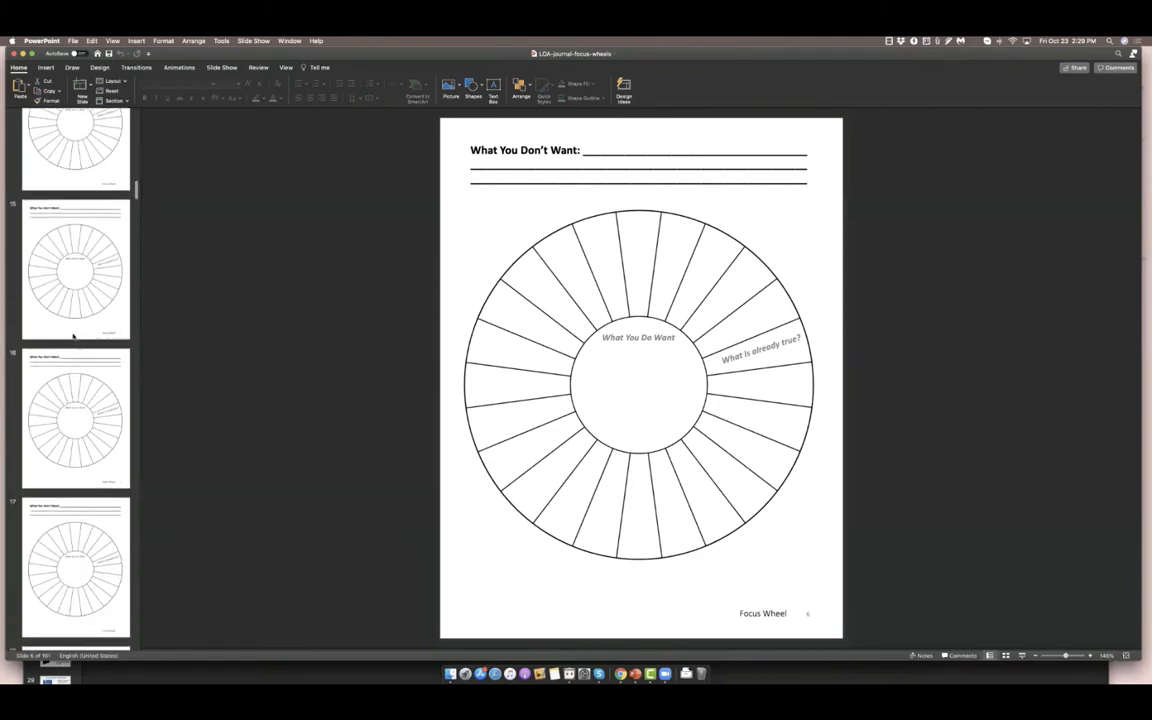
pyautogui.scroll(-10, 128, 260)
pyautogui.scroll(-10, 132, 291)
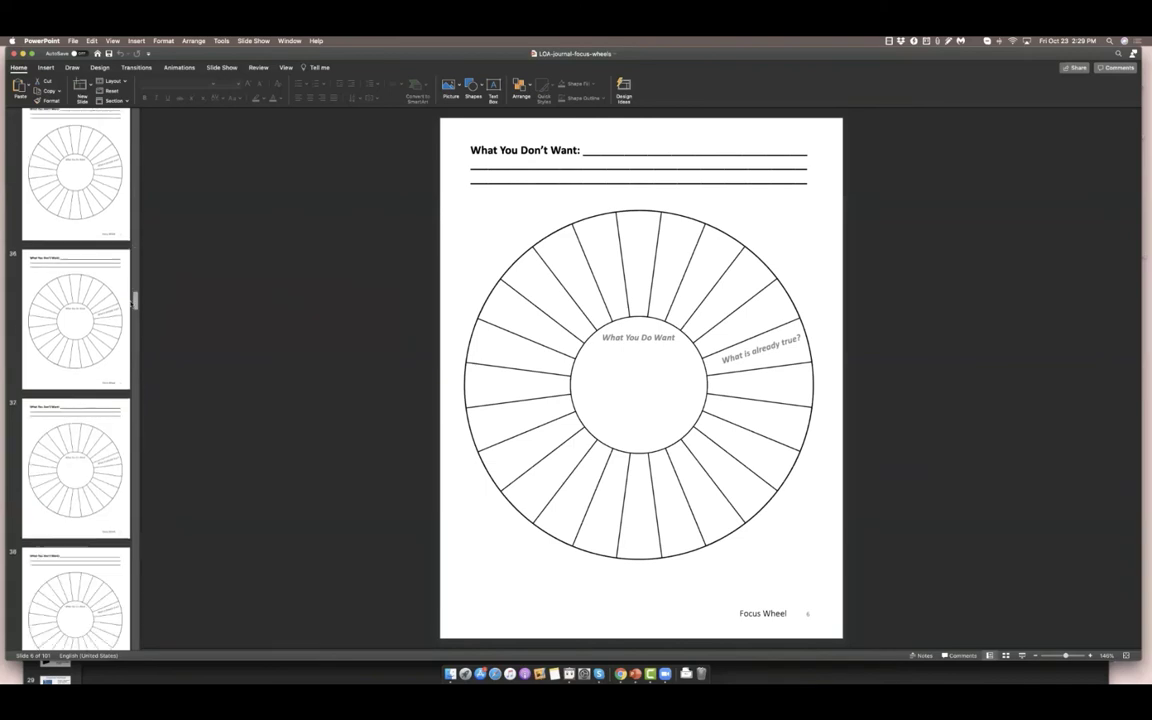
pyautogui.scroll(-5, 73, 380)
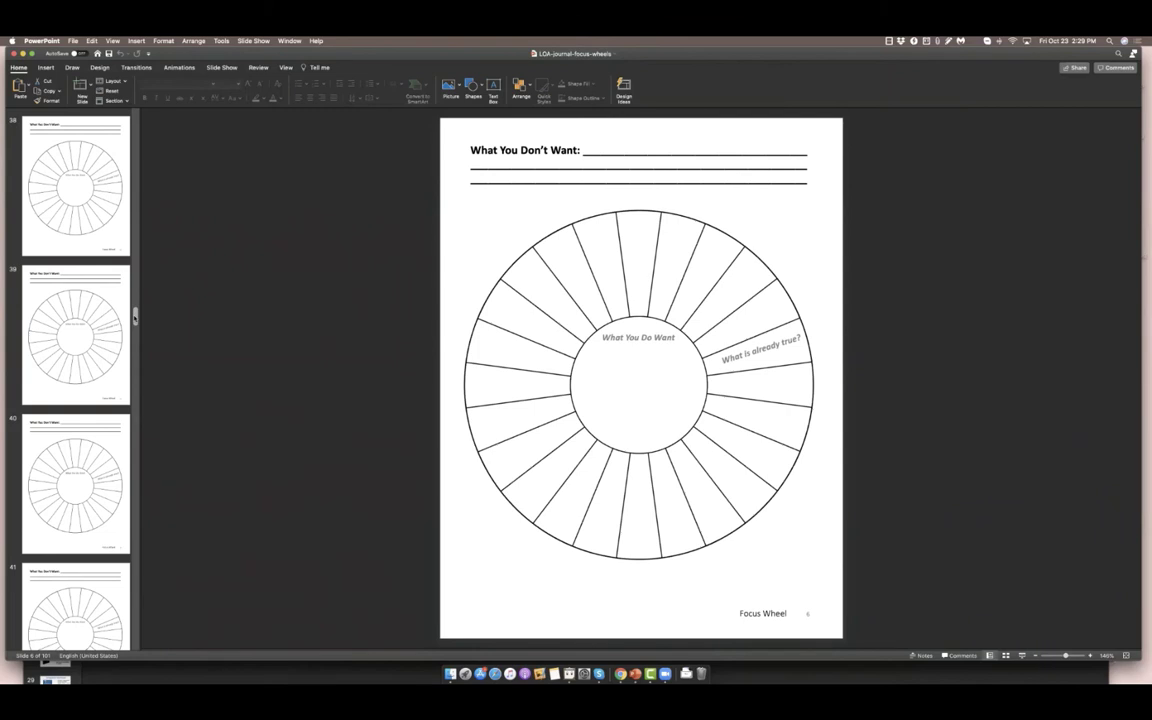
pyautogui.scroll(-10, 136, 305)
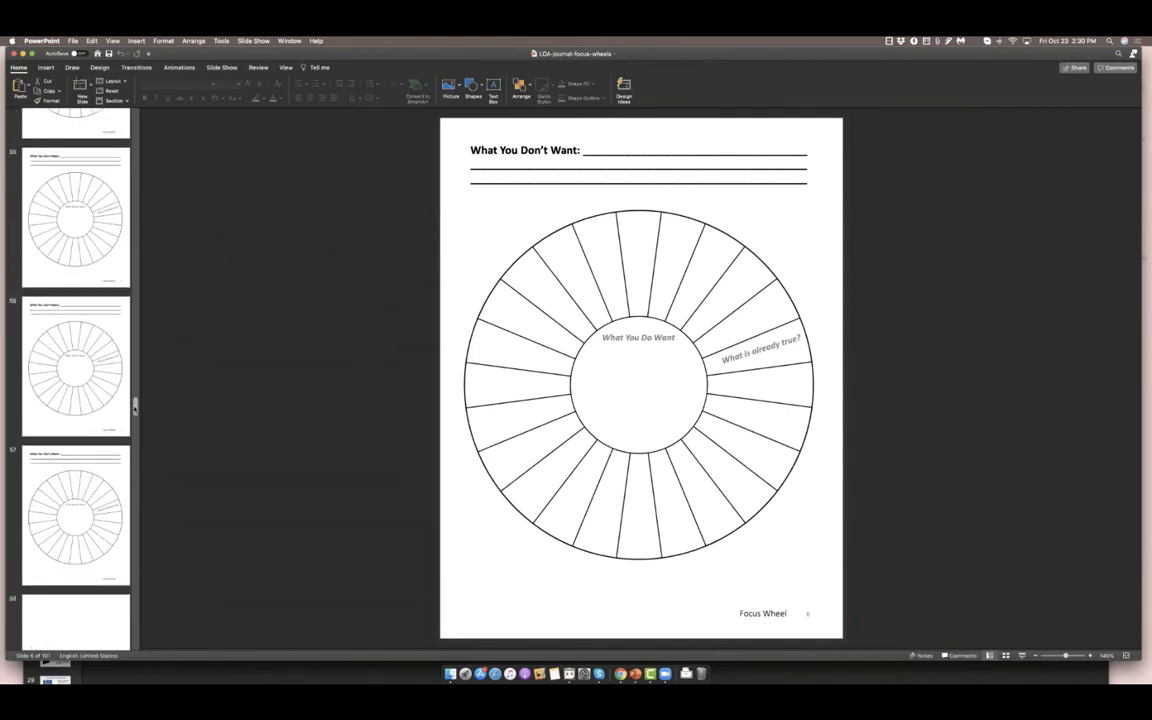
pyautogui.scroll(20, 137, 293)
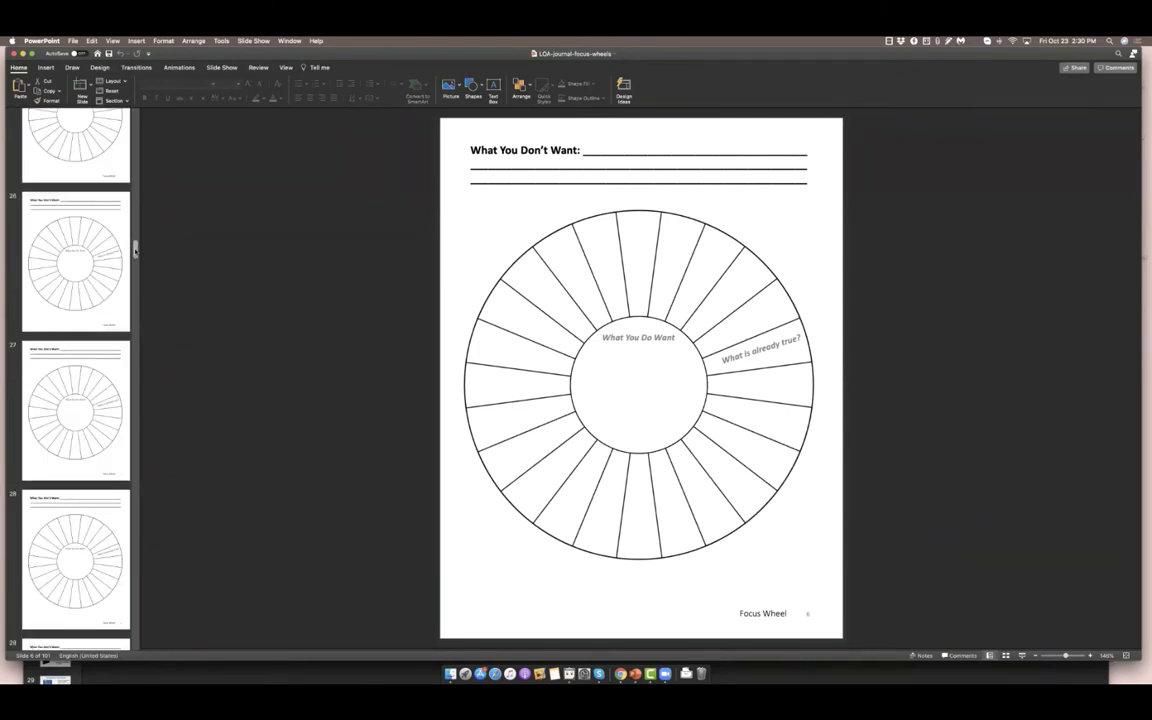
pyautogui.moveTo(136, 218); pyautogui.dragTo(129, 134)
pyautogui.click(75, 240)
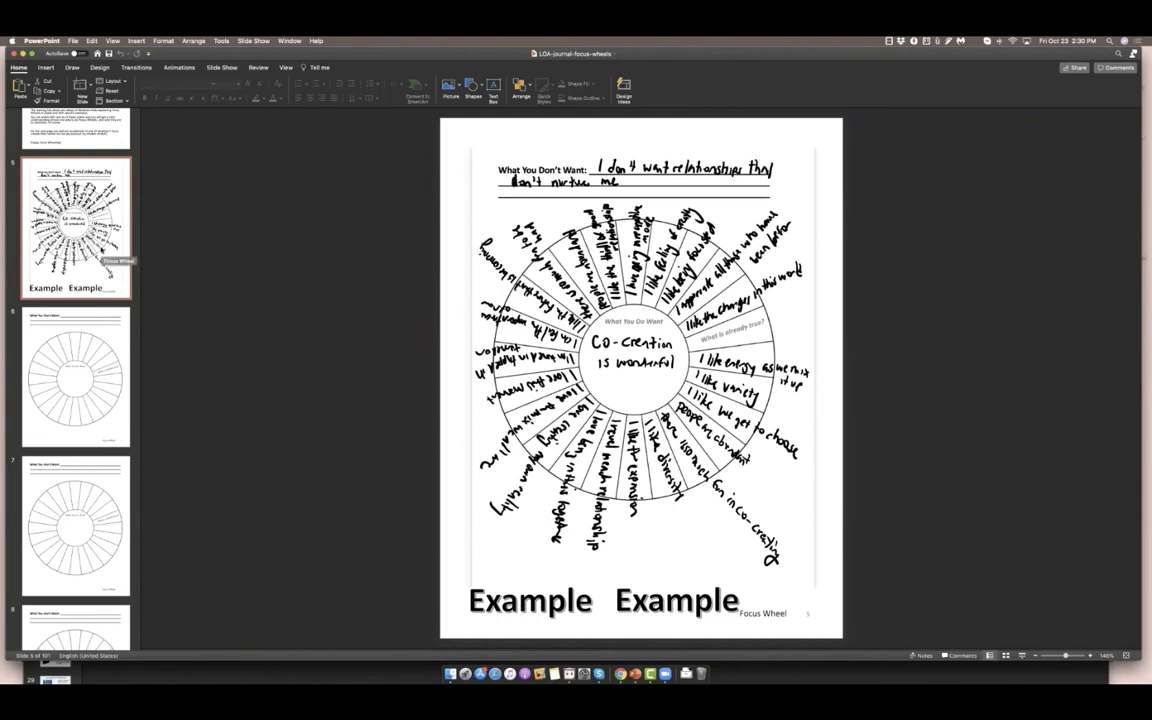
# Jump to final slide 101 with the Amazon review request, then move the journal window down
pyautogui.scroll(-2, 113, 258)
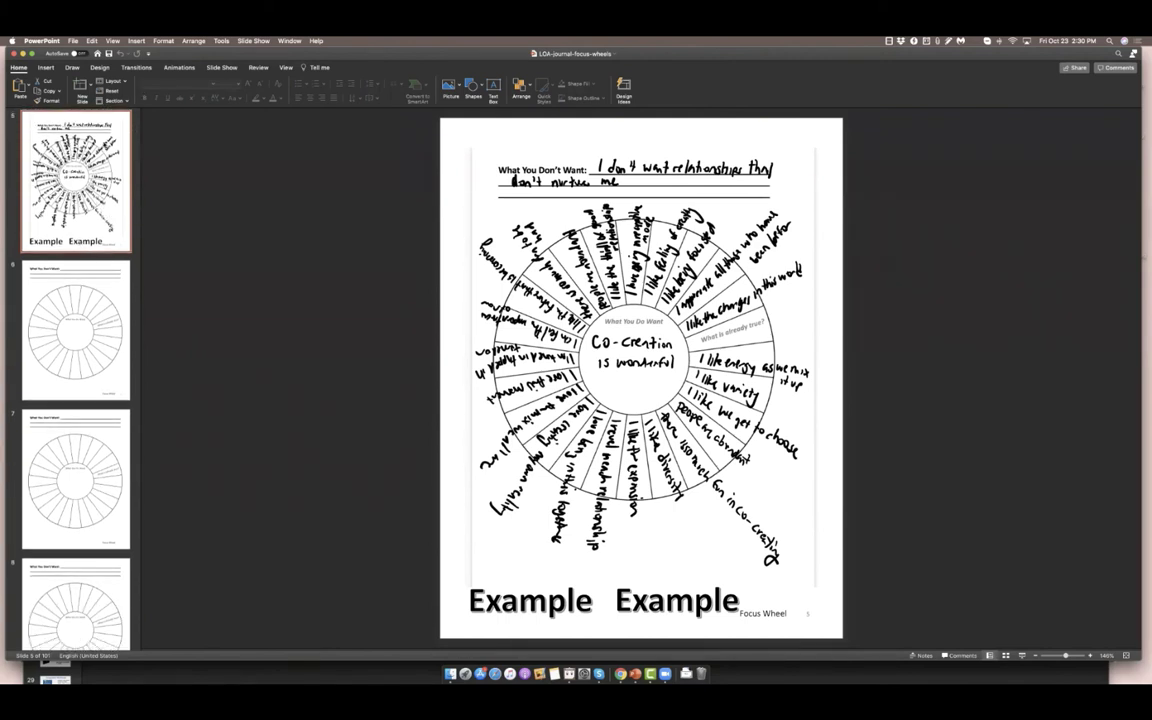
pyautogui.scroll(-15, 108, 135)
pyautogui.moveTo(135, 158); pyautogui.dragTo(135, 640)
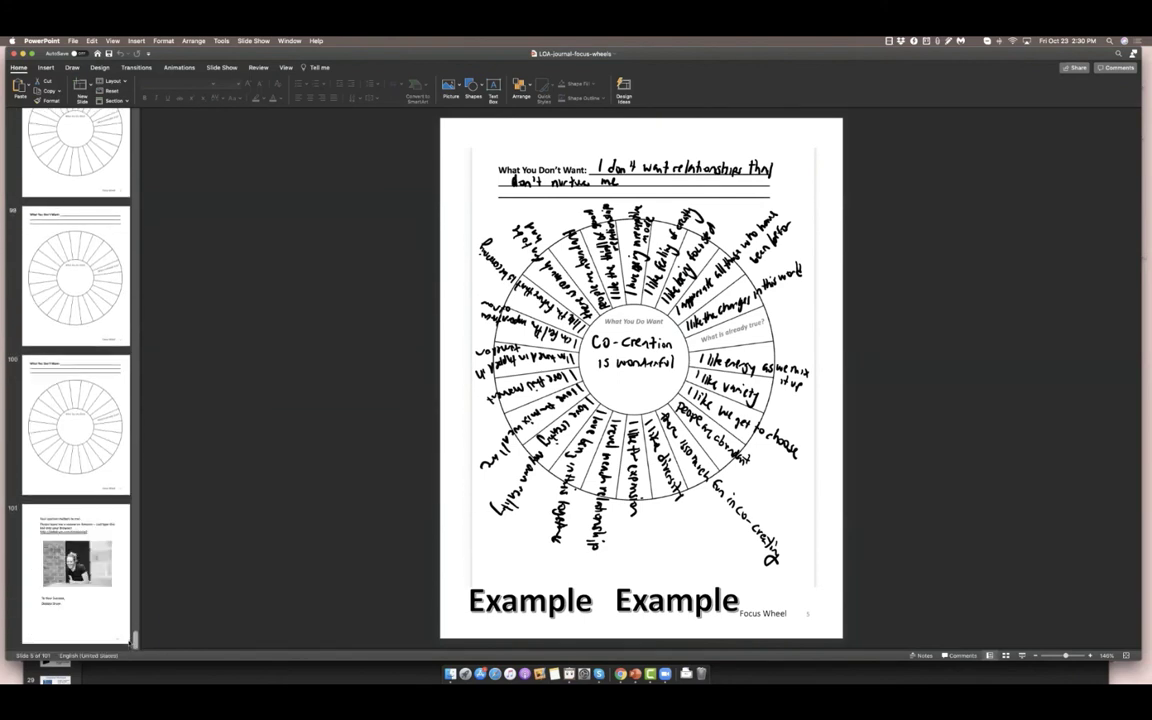
pyautogui.click(84, 534)
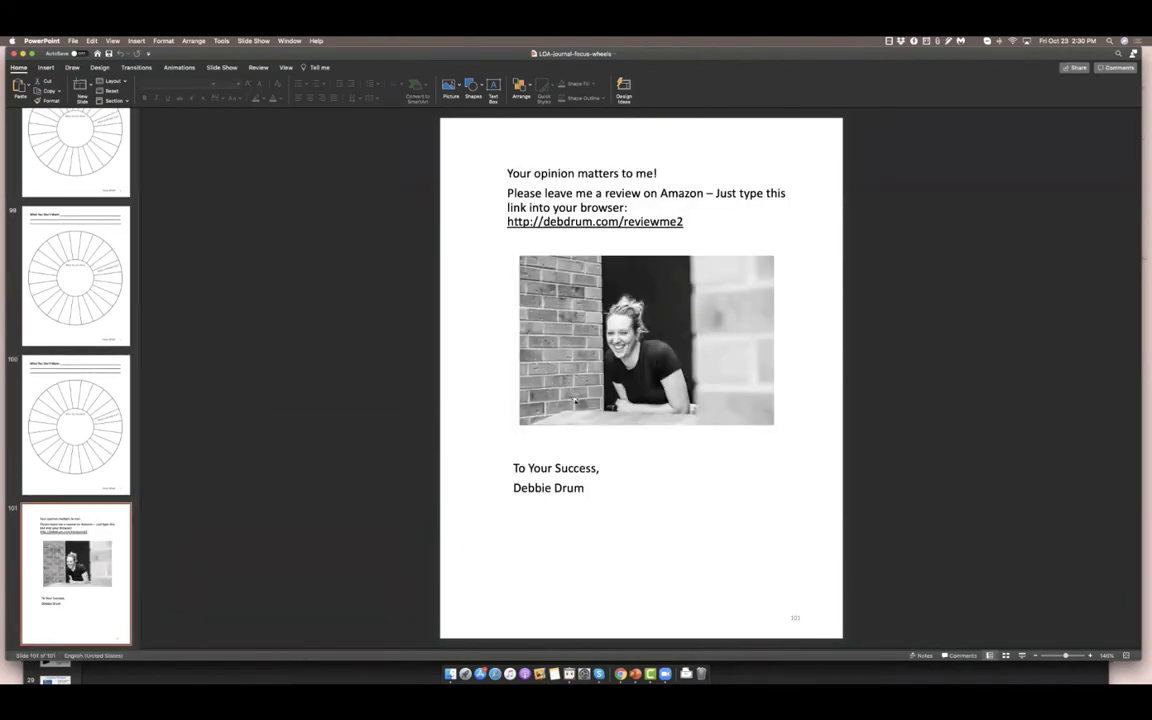
pyautogui.scroll(10, 42, 265)
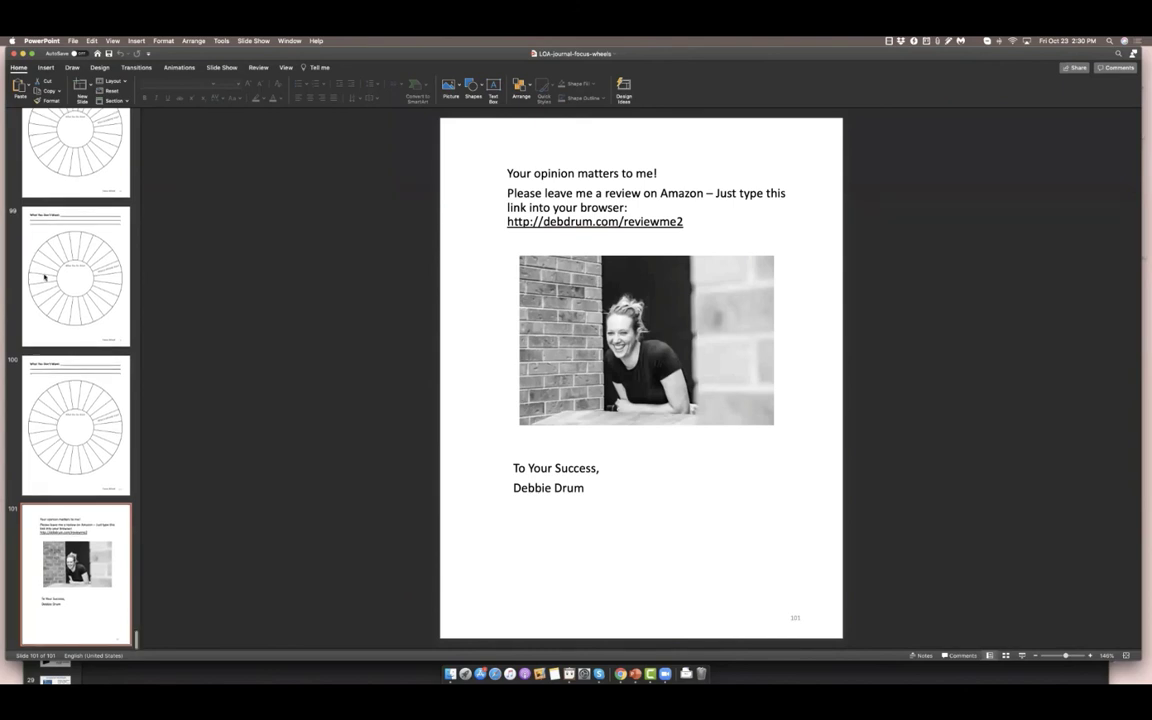
pyautogui.moveTo(300, 52)
pyautogui.mouseDown()
pyautogui.moveTo(302, 105)
pyautogui.moveTo(306, 53)
pyautogui.mouseUp()
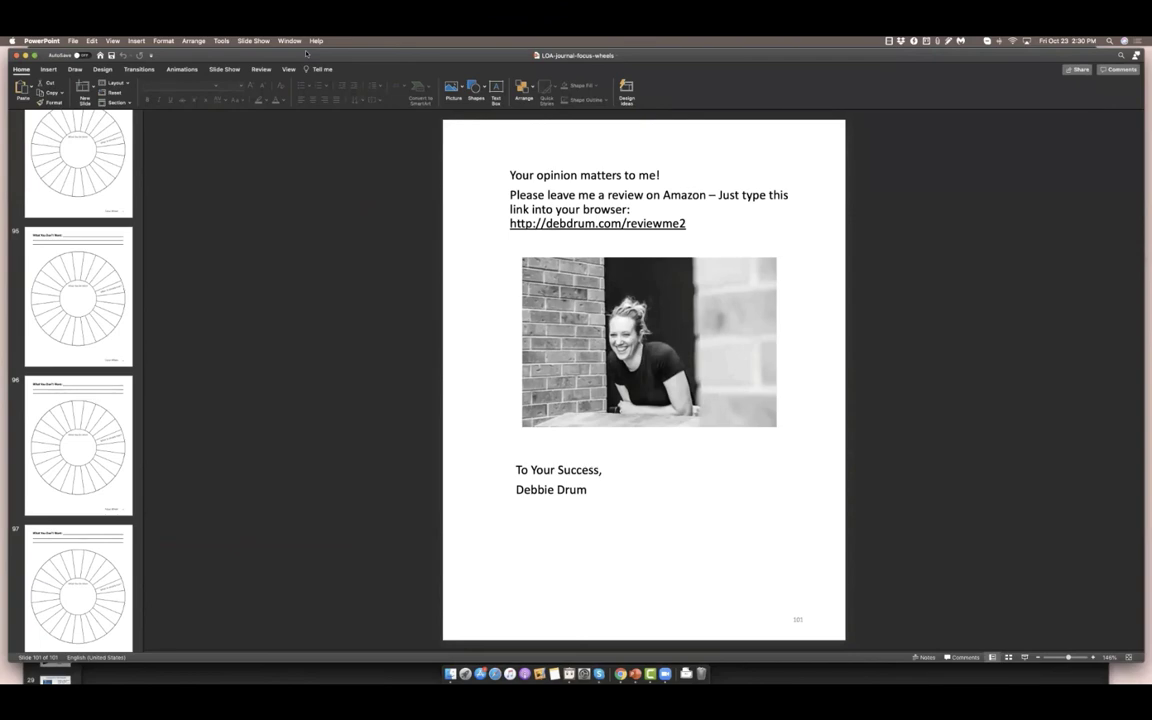
# Bring the workbook-wealth-webinar window forward on slide 30, Exercises / Activities, moved to the top of the screen
pyautogui.hotkey('ctrl', 'Up')
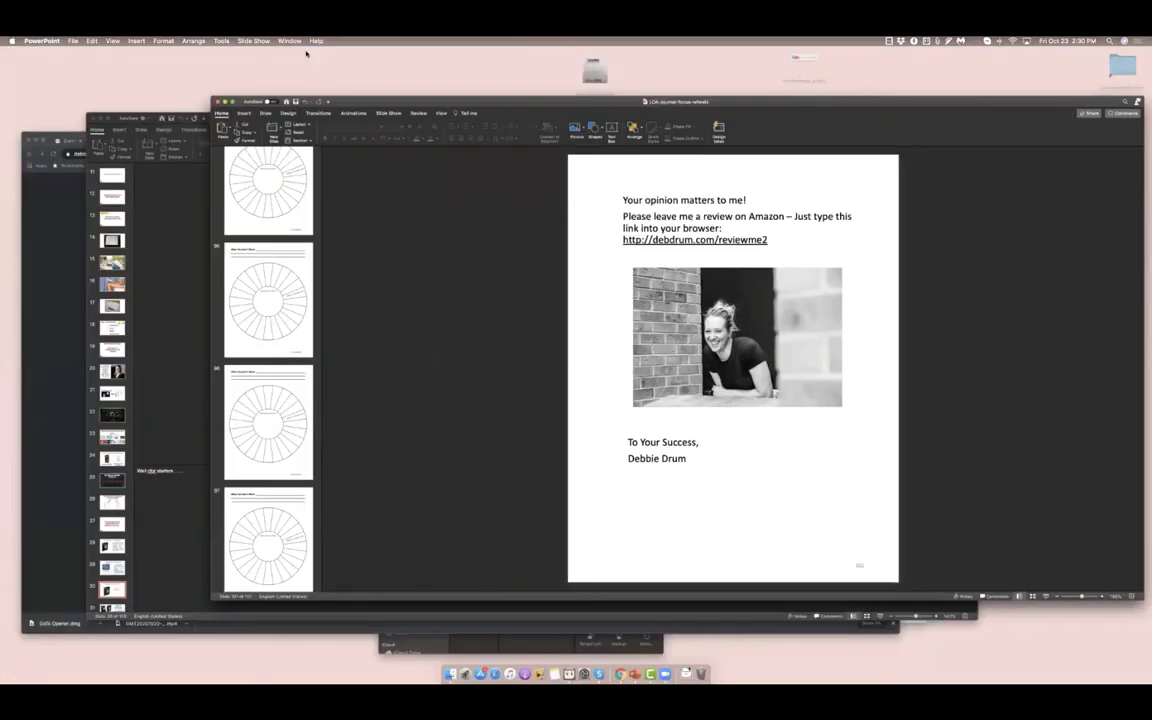
pyautogui.click(435, 141)
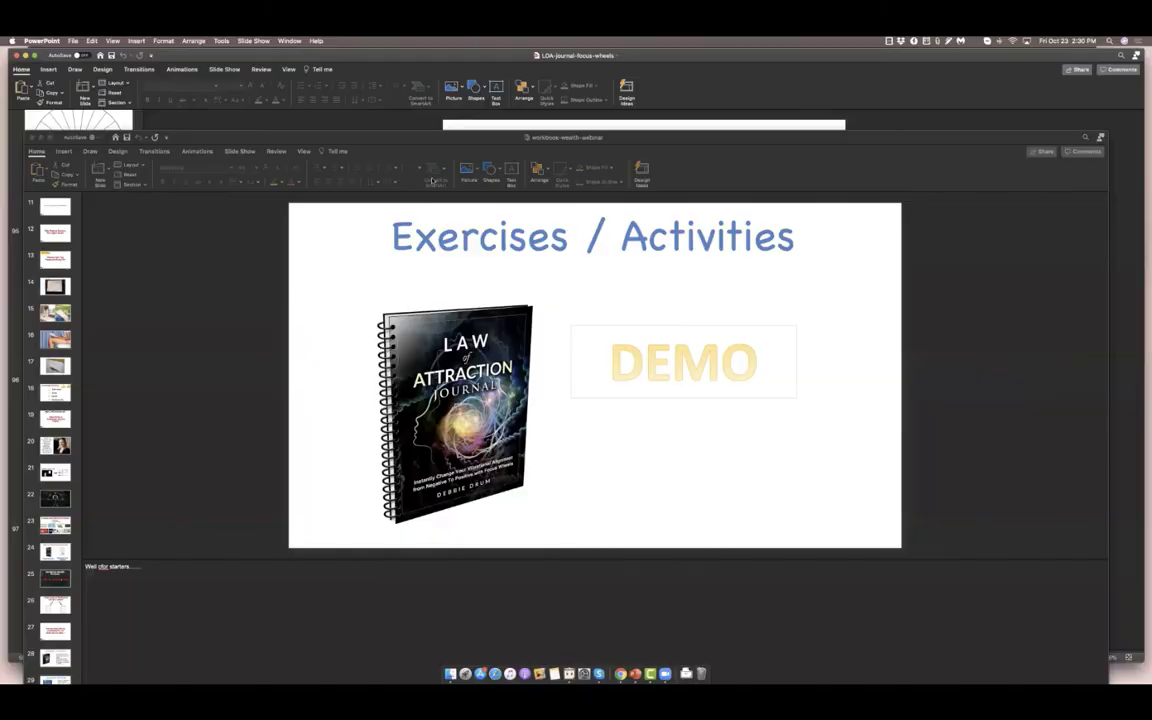
pyautogui.moveTo(435, 129); pyautogui.dragTo(426, 49)
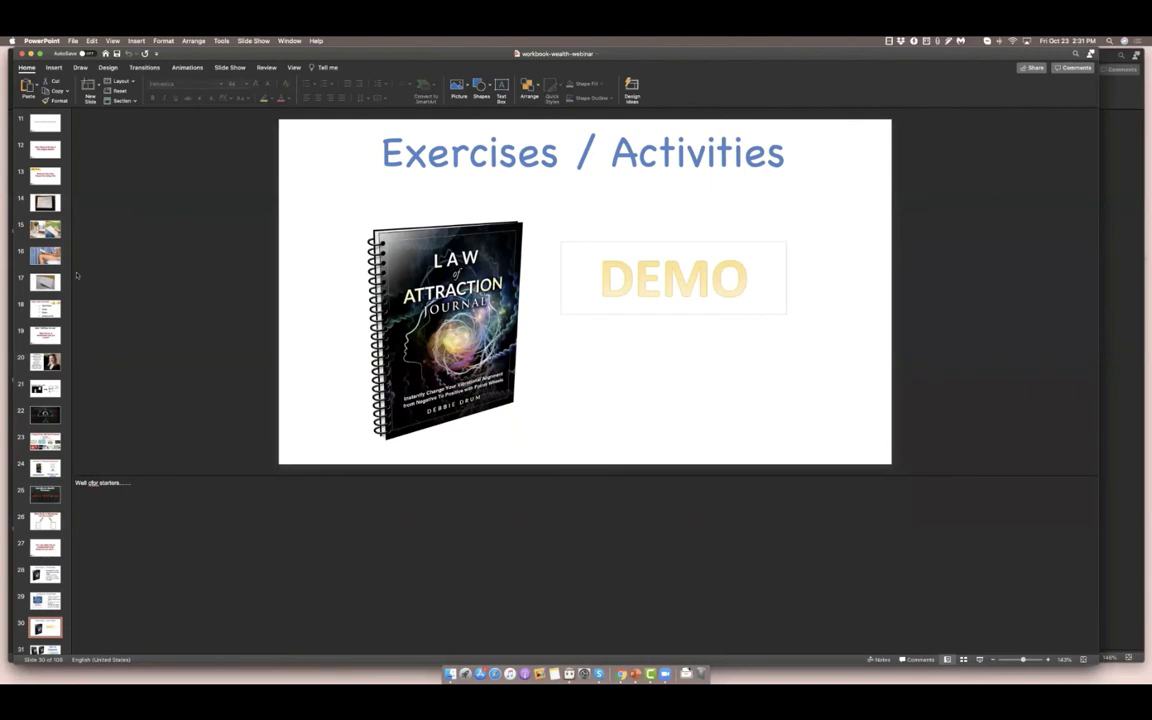
pyautogui.scroll(-8, 54, 242)
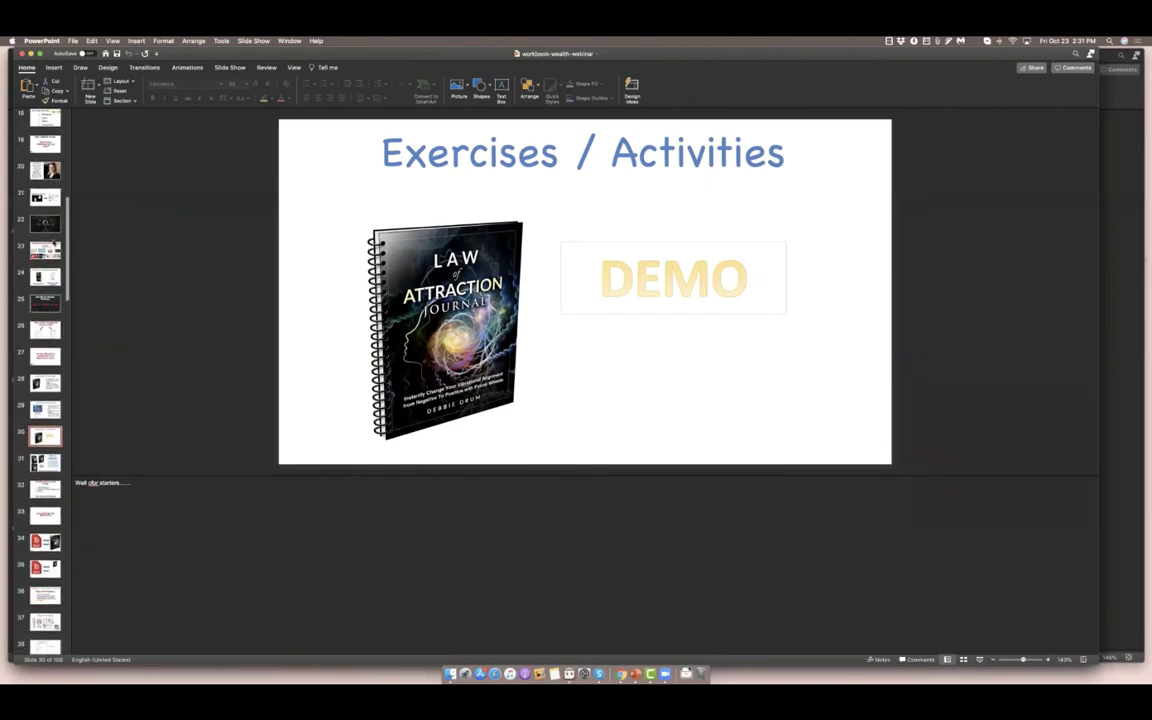
pyautogui.scroll(-3, 54, 242)
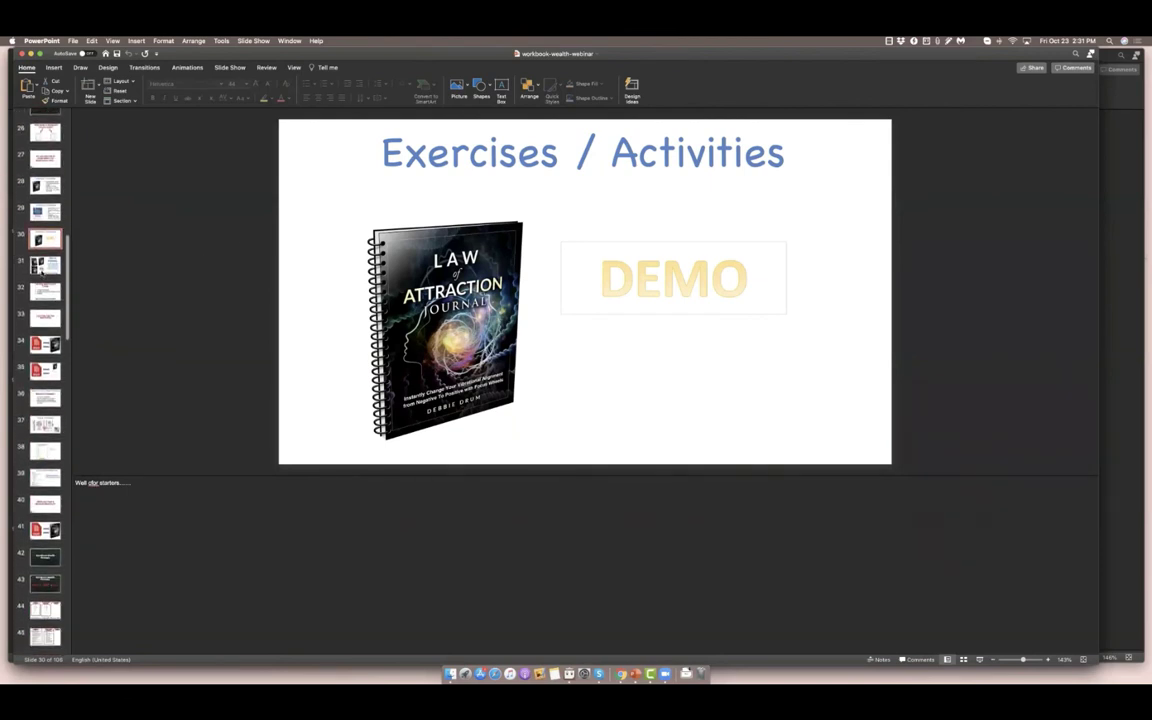